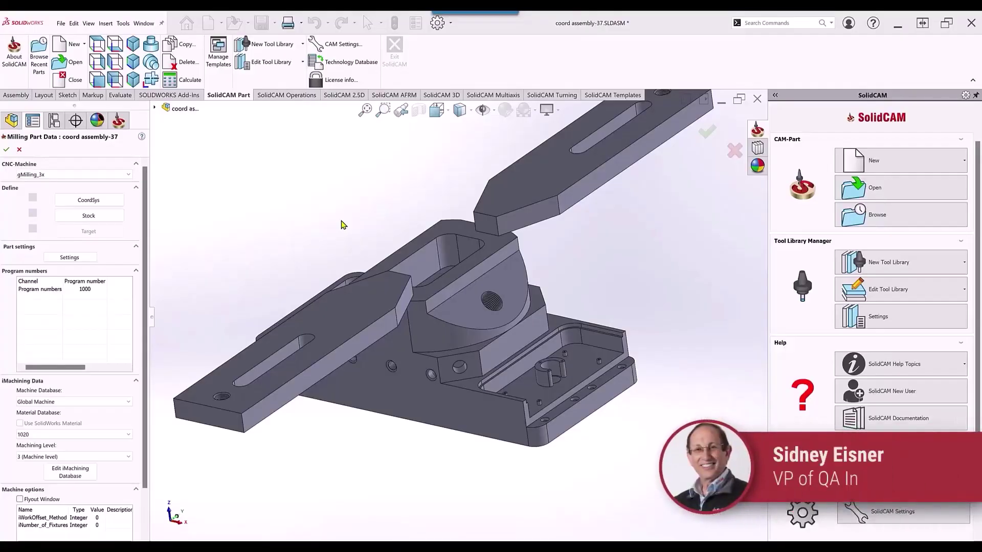
# Step: Open the CoordSys definition for the fixture part from Milling Part Data
pyautogui.click(89, 201)
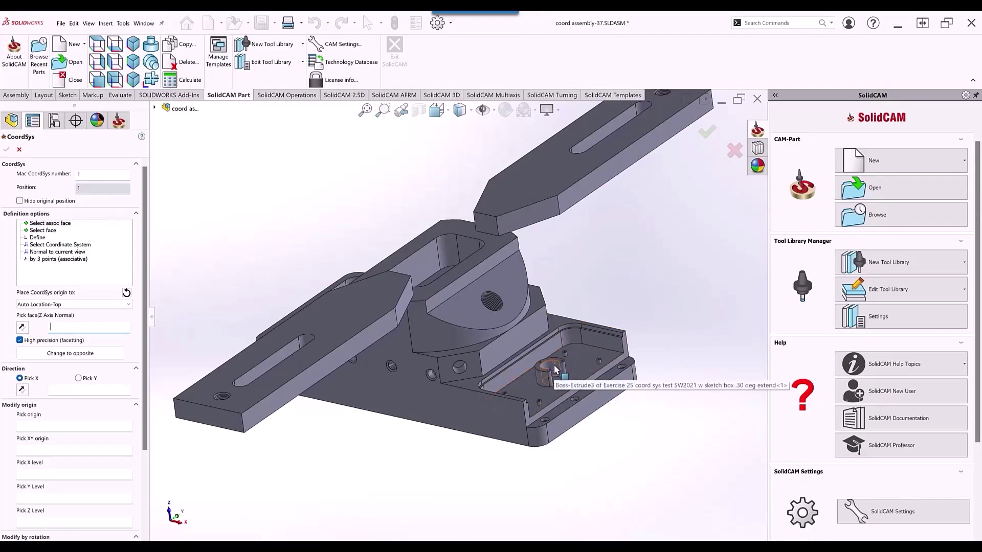
# Step: Pick the cylinder boss's top face (Face 11) so the XY origin sits at CylinderCenter 11
pyautogui.click(554, 365)
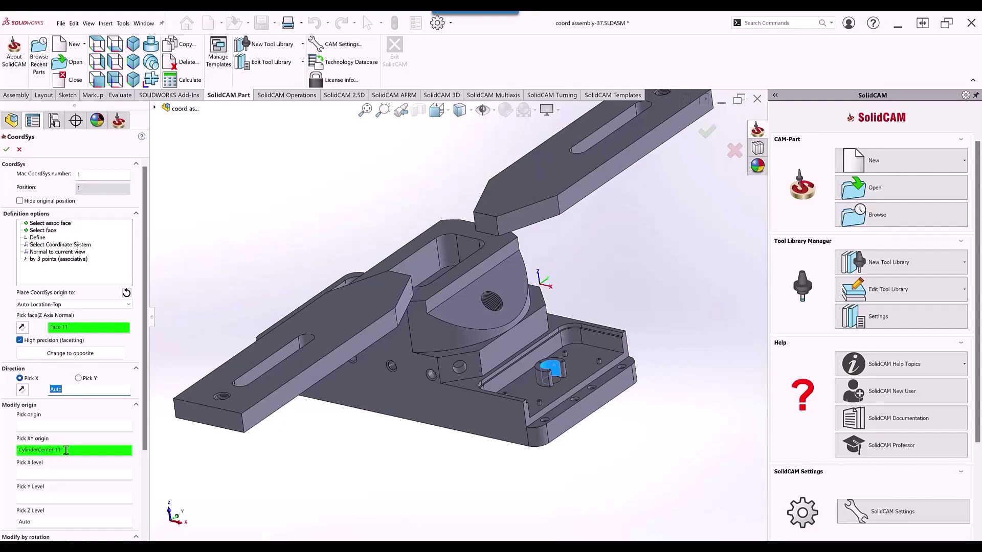
pyautogui.scroll(-3, 66, 450)
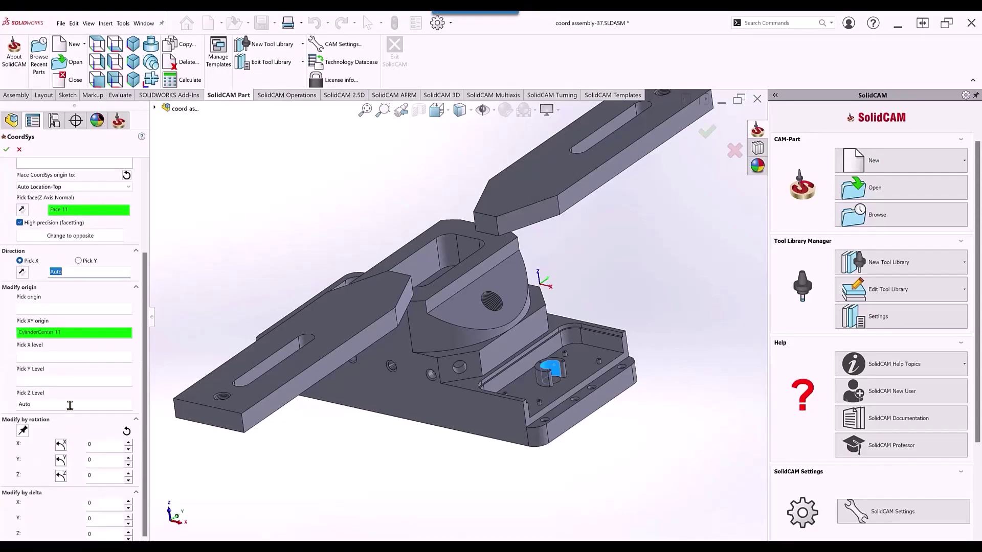
pyautogui.click(37, 404)
pyautogui.scroll(3, 119, 381)
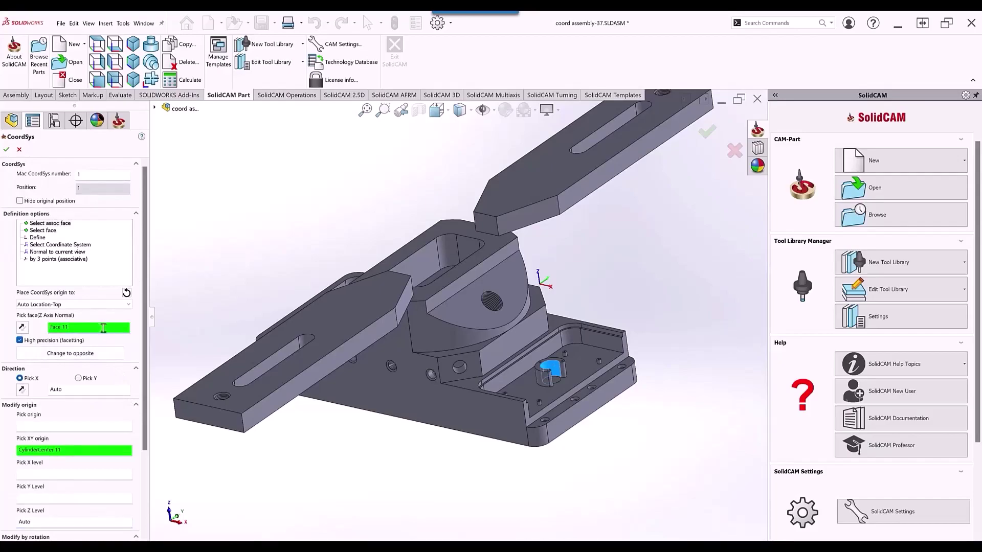
# Step: Use Face 2 for the Z axis and the end face, Face 14, for X direction
pyautogui.click(629, 365)
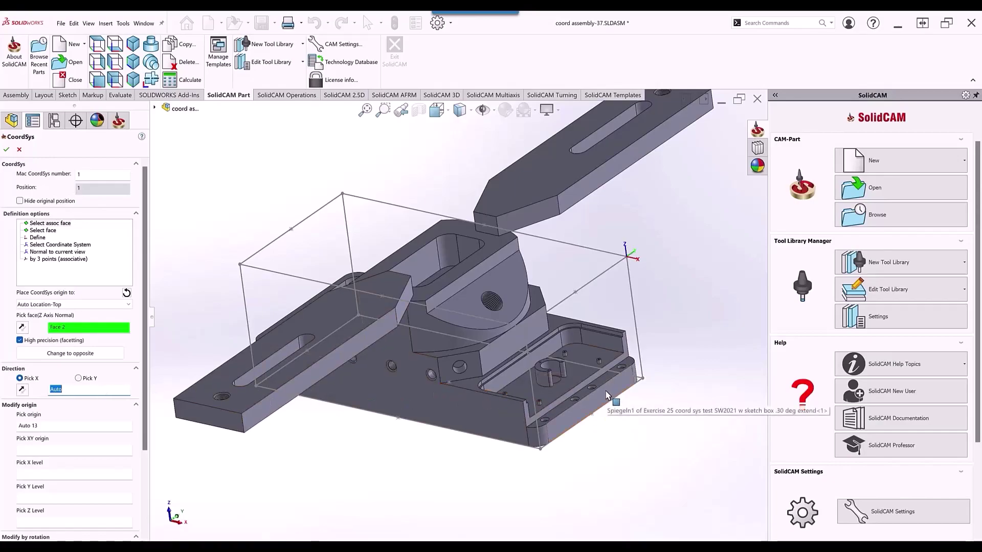
pyautogui.click(607, 395)
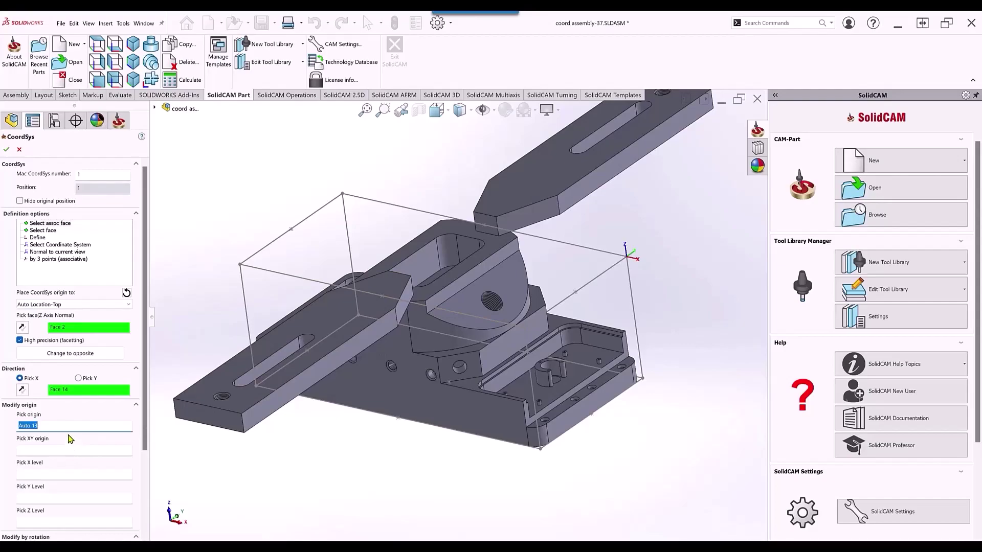
# Step: Replace the automatic origin with model vertex Vertex 23
pyautogui.click(66, 428)
pyautogui.click(425, 301)
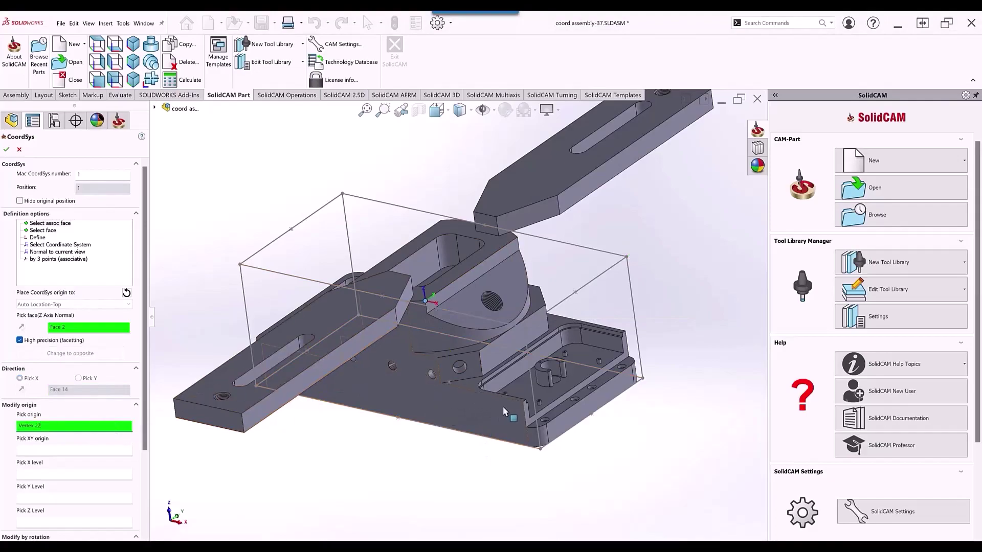
pyautogui.click(522, 404)
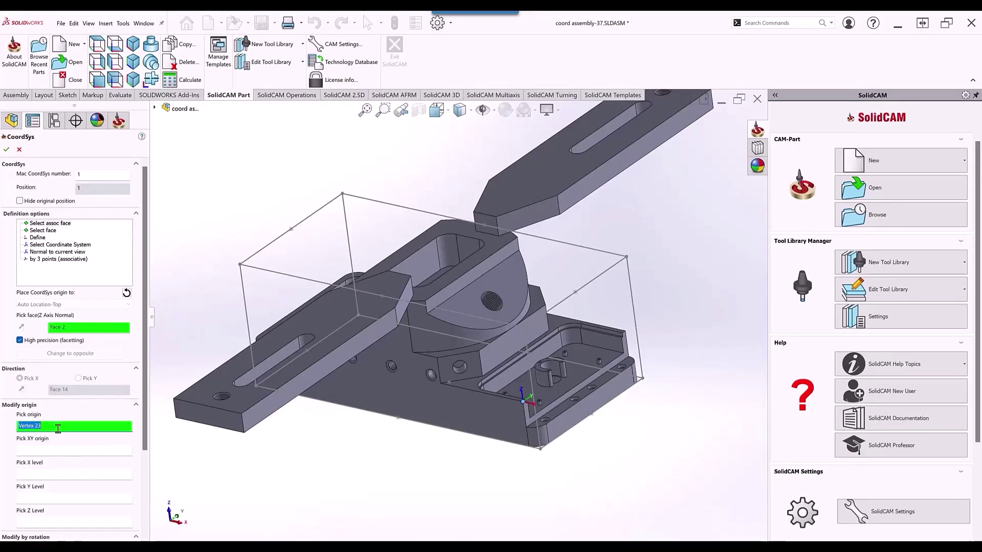
# Step: Place the XY origin at the small cylinder's centre at Vertex 23's Z level and confirm
pyautogui.click(61, 449)
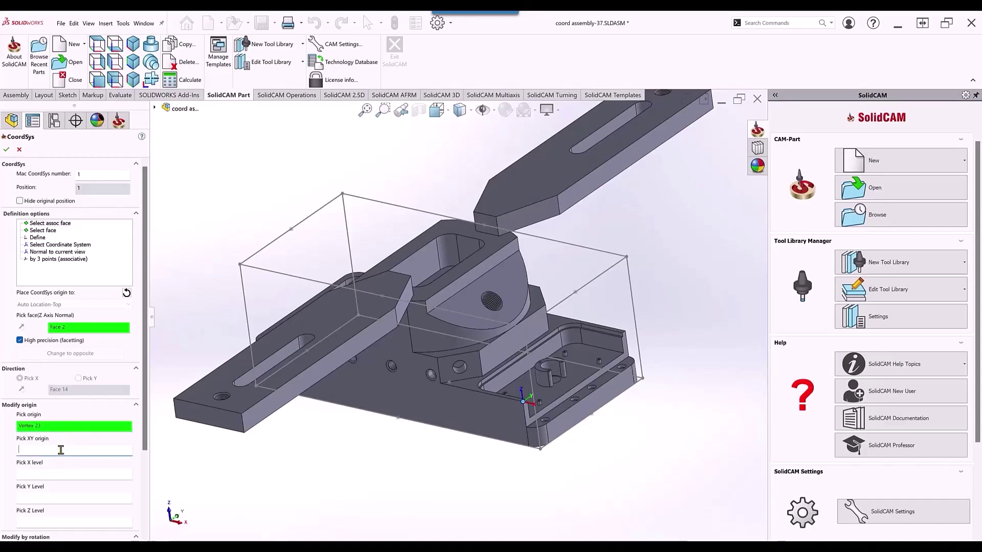
pyautogui.click(554, 366)
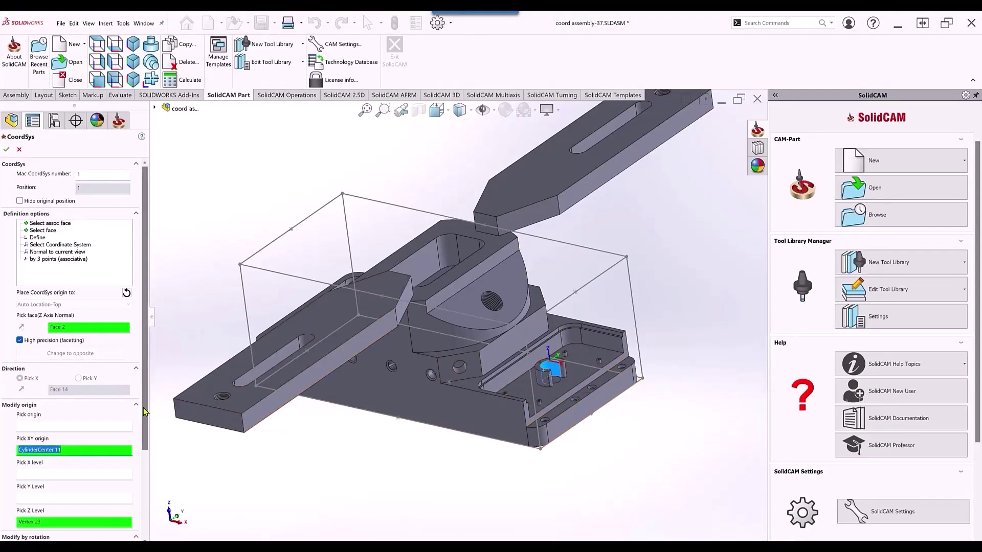
pyautogui.moveTo(143, 406); pyautogui.dragTo(143, 463)
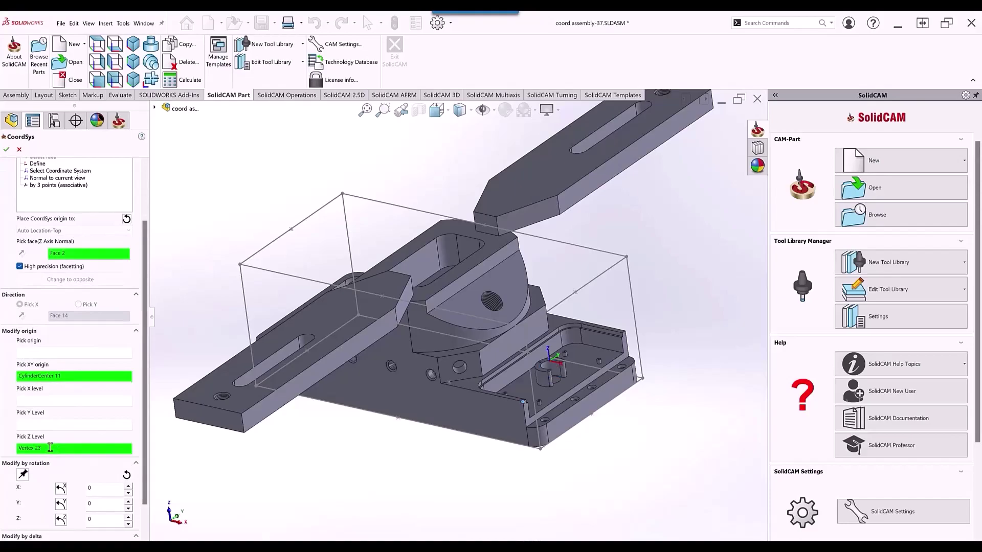
pyautogui.click(483, 251)
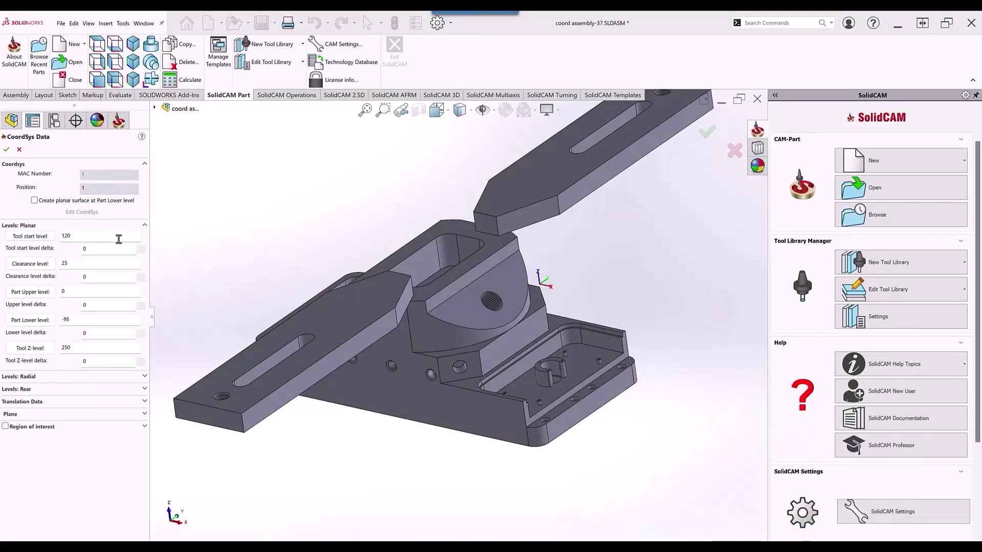
pyautogui.click(118, 240)
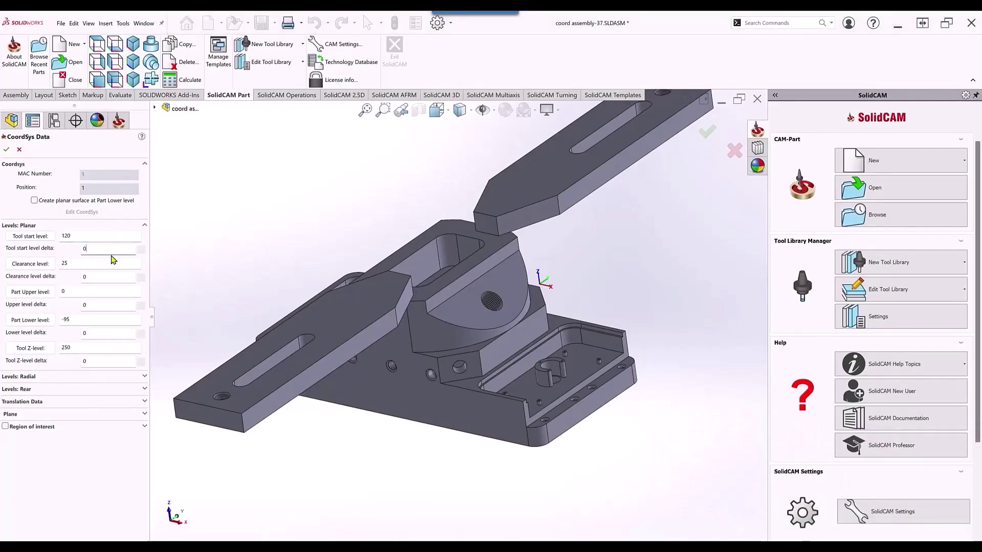
pyautogui.click(103, 276)
# Step: Link Tool start level to the clamp arm's top face with a delta of 100
pyautogui.click(84, 236)
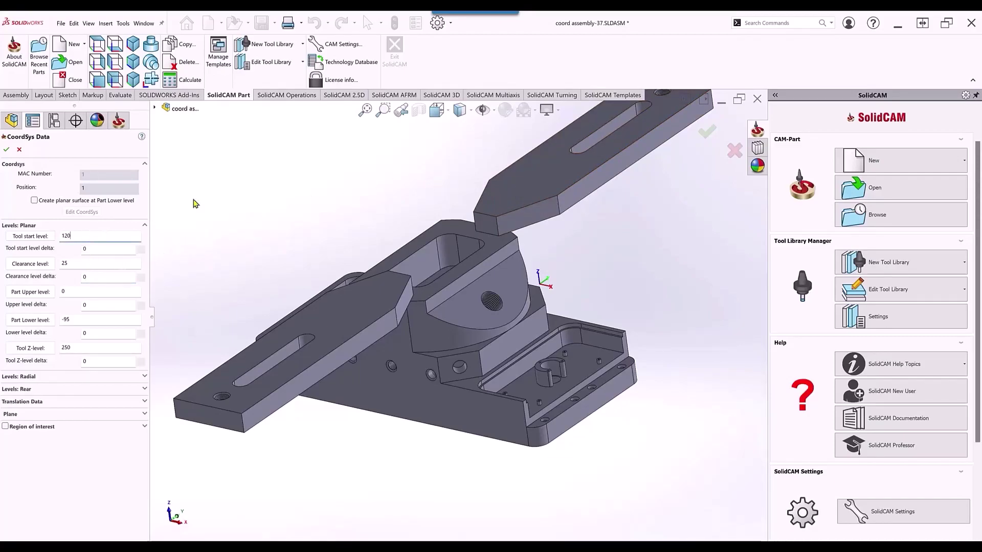
pyautogui.click(515, 193)
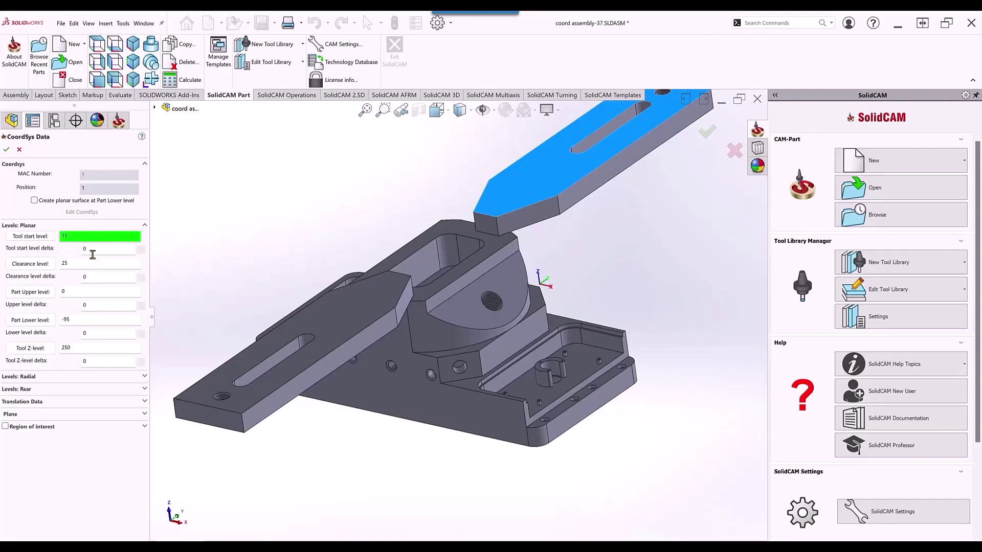
pyautogui.moveTo(95, 252); pyautogui.dragTo(67, 253)
# Step: Link Clearance level to the clamp arm face with delta 10, and Part Upper level to the pocket's top face
pyautogui.click(83, 265)
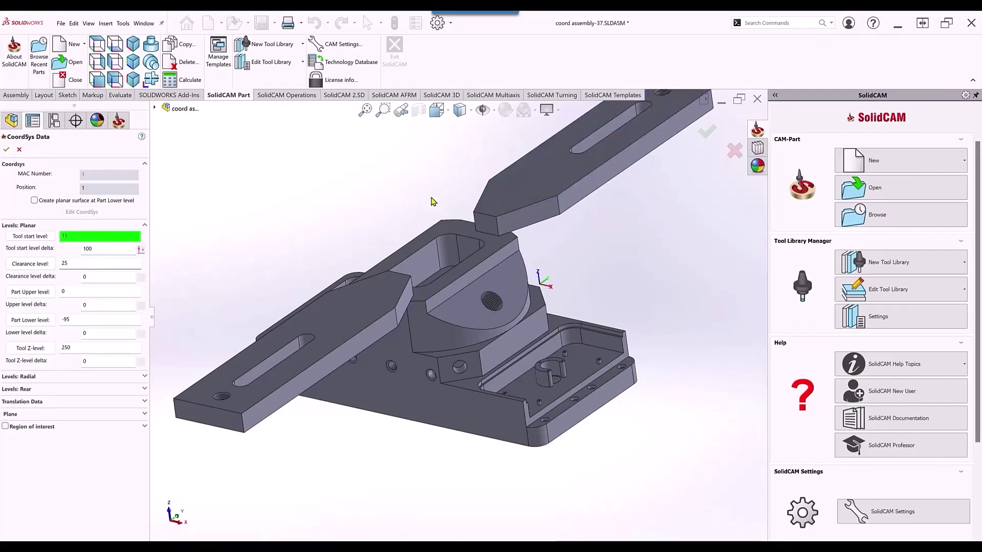
pyautogui.click(530, 186)
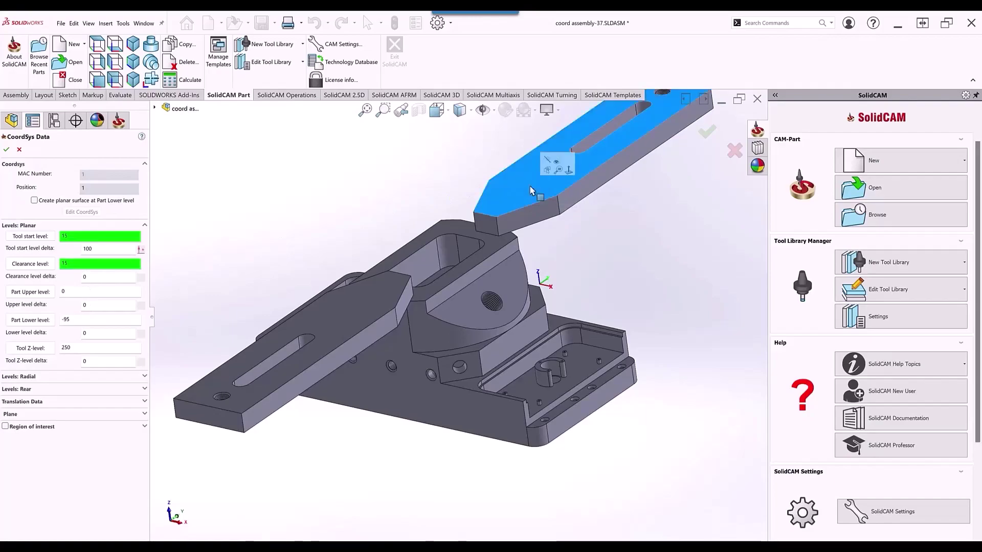
pyautogui.click(84, 277)
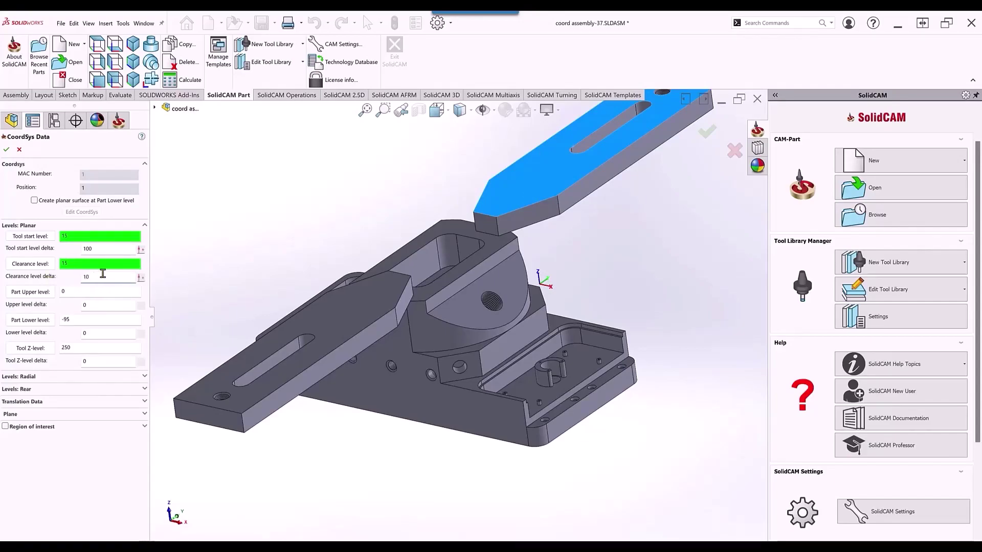
pyautogui.click(112, 292)
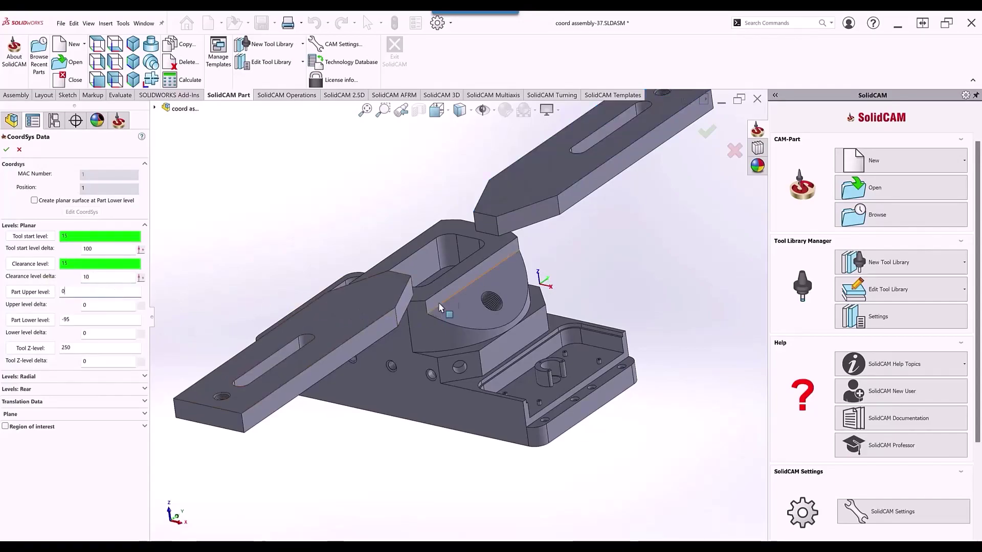
pyautogui.click(475, 267)
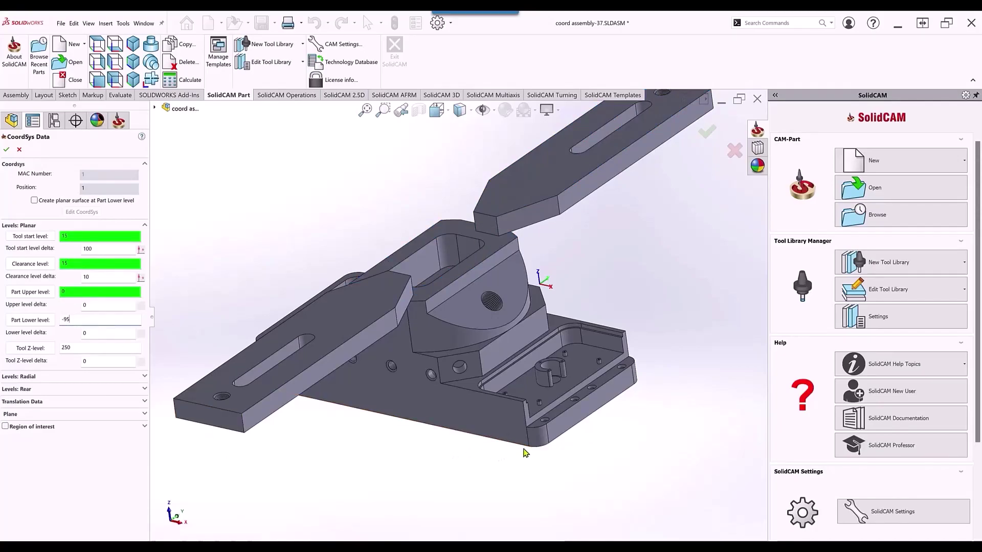
# Step: Tie Part Lower level to the bottom edge and Tool Z-level to the arm face with delta 200, then accept
pyautogui.click(443, 427)
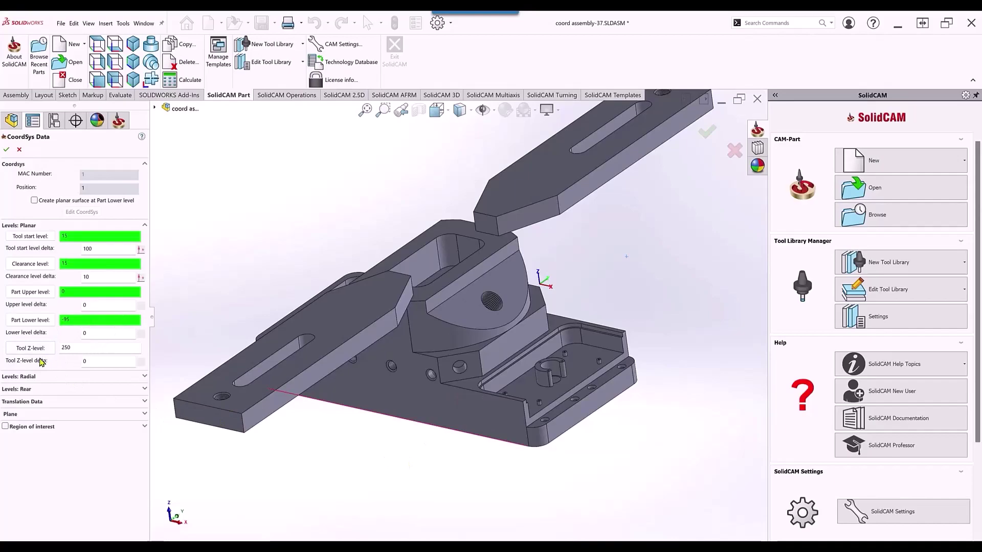
pyautogui.click(95, 348)
pyautogui.click(513, 180)
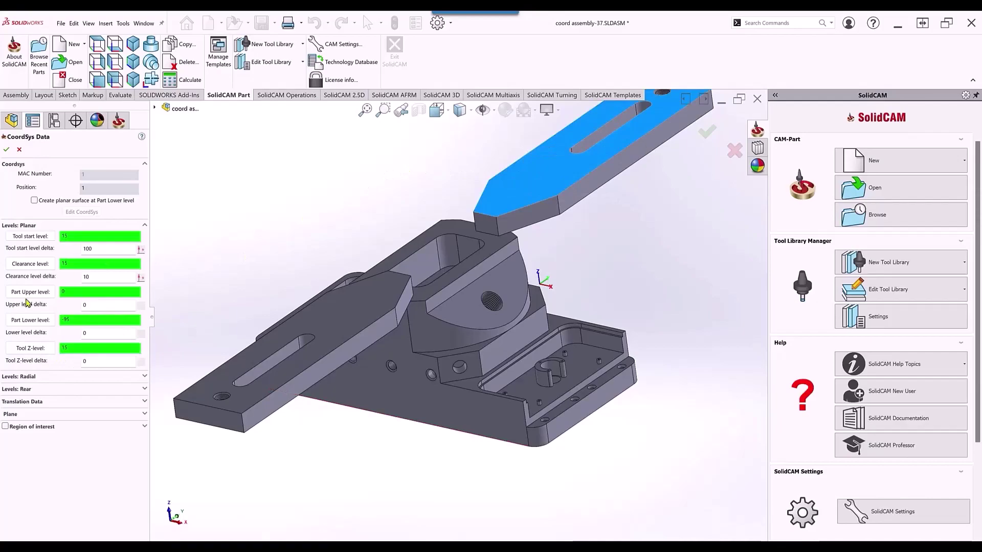
pyautogui.click(97, 363)
pyautogui.write('200')
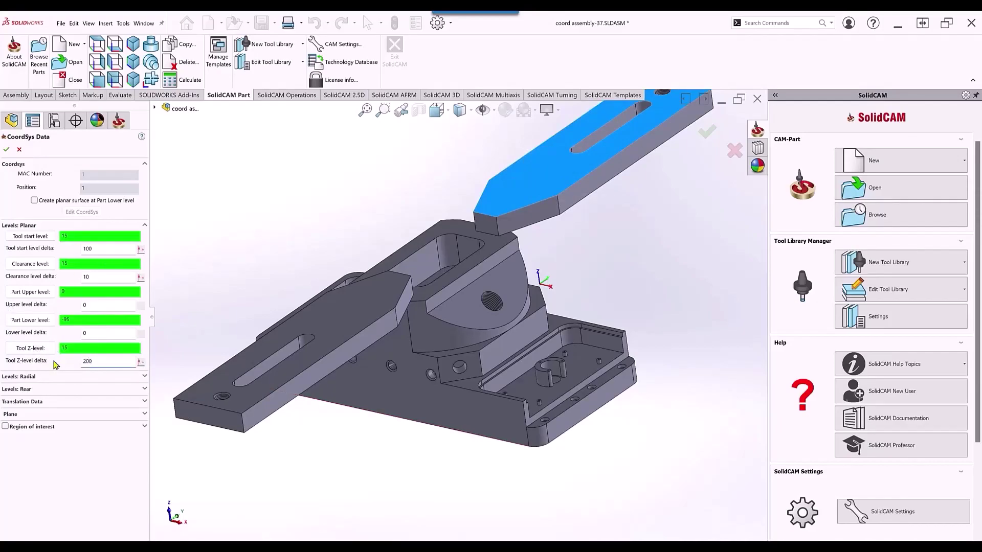
pyautogui.click(6, 149)
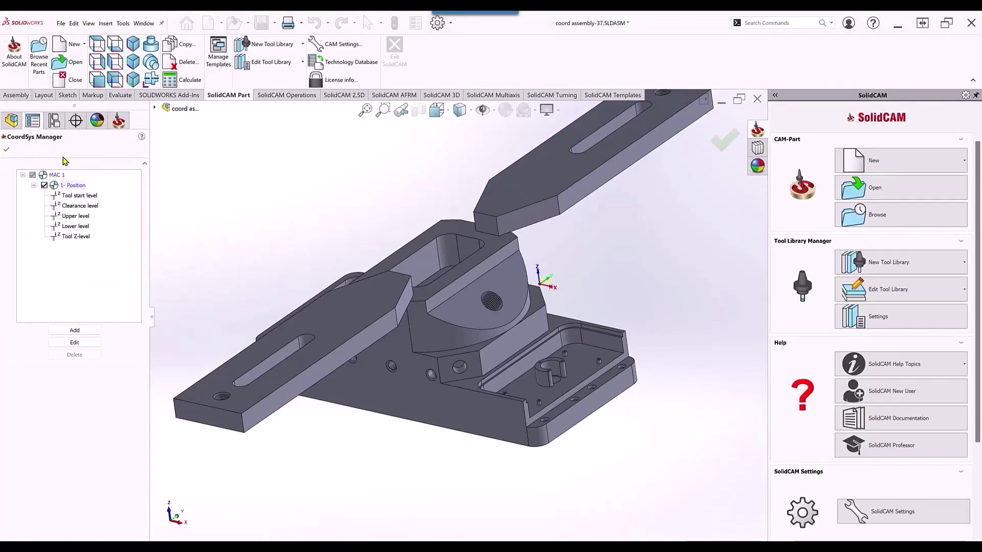
# Step: Preview MAC 1's tool start, clearance, upper, lower and Tool Z-level planes in CoordSys Manager
pyautogui.click(80, 196)
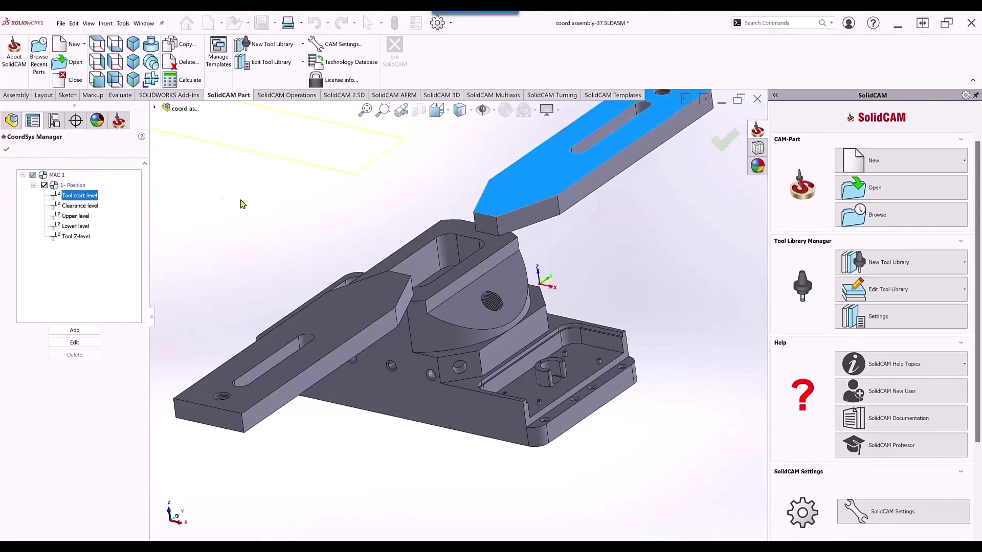
pyautogui.scroll(-2, 321, 275)
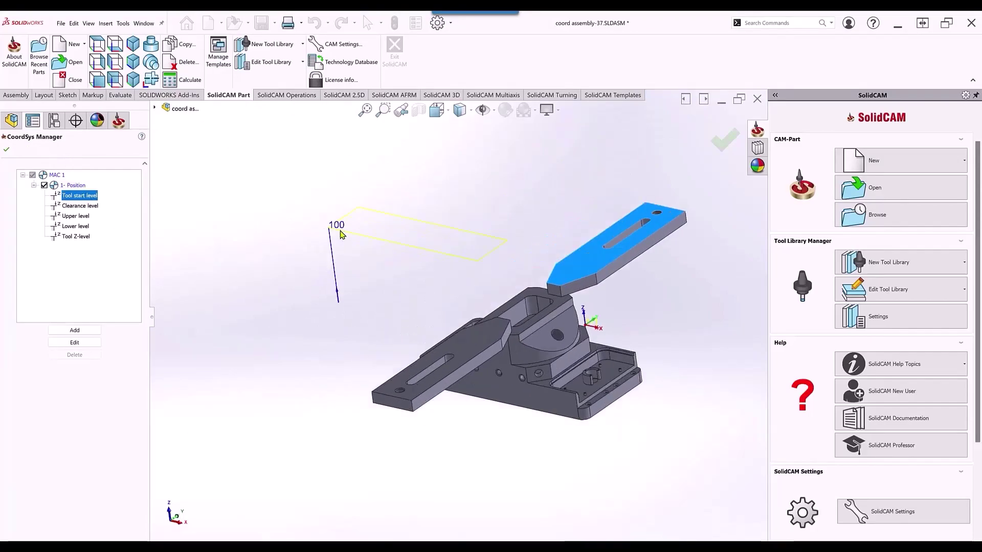
pyautogui.click(82, 207)
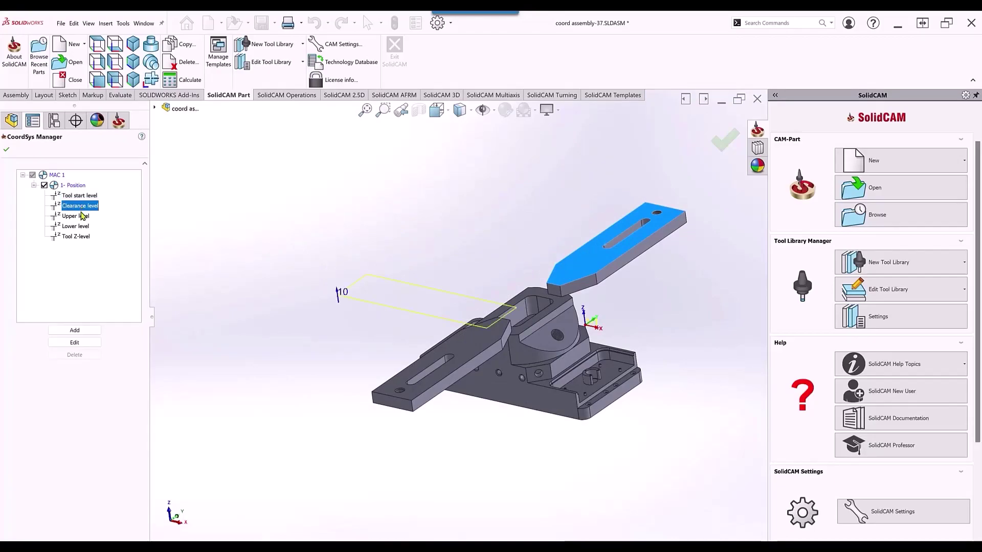
pyautogui.click(81, 217)
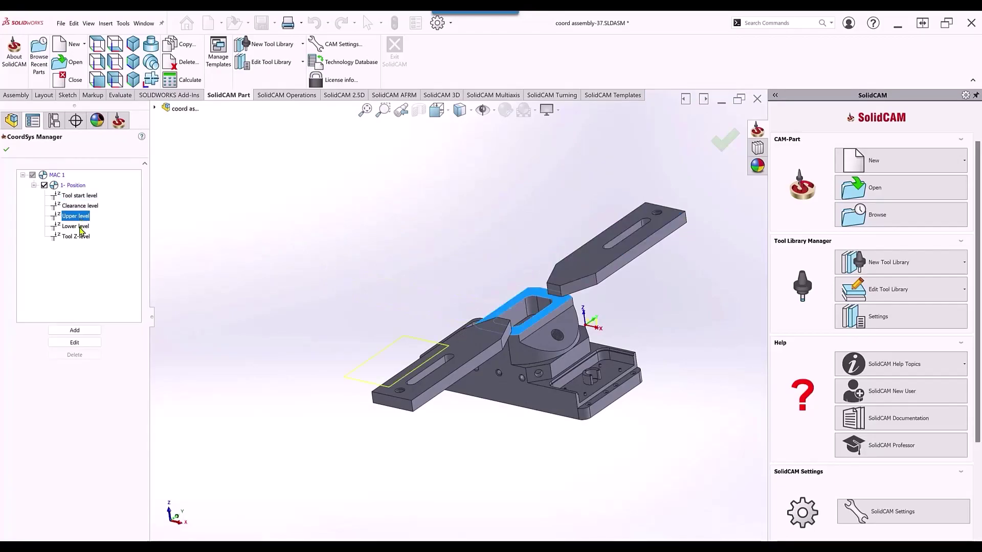
pyautogui.click(80, 229)
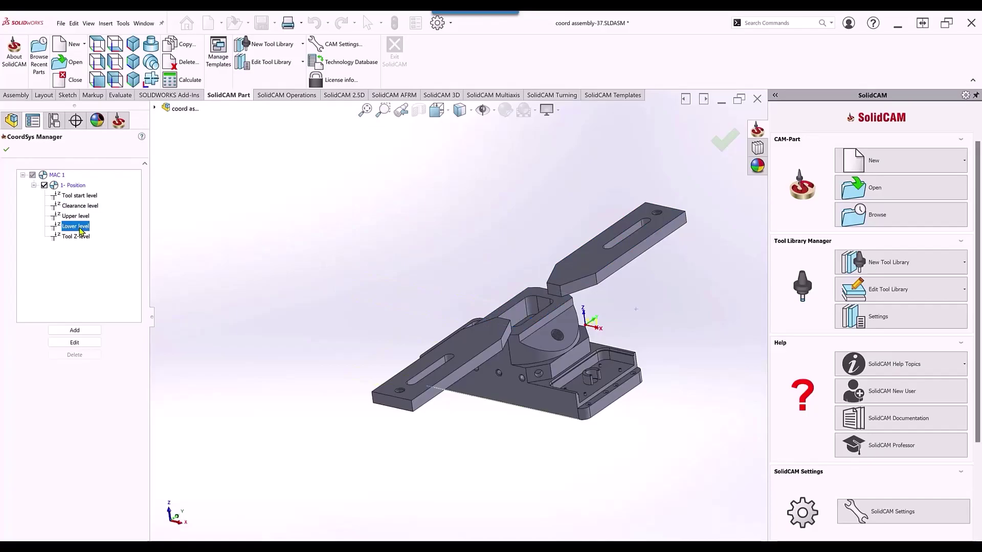
pyautogui.click(80, 238)
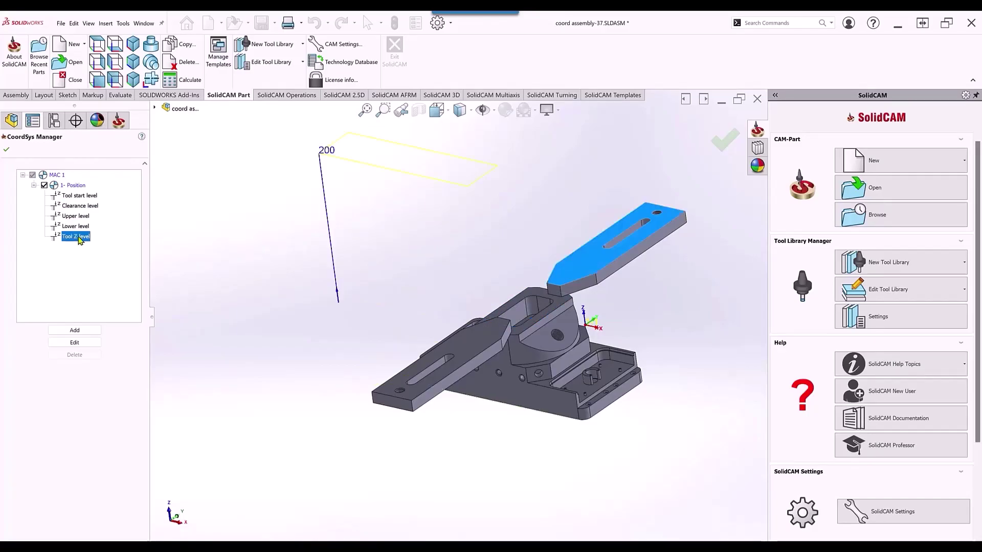